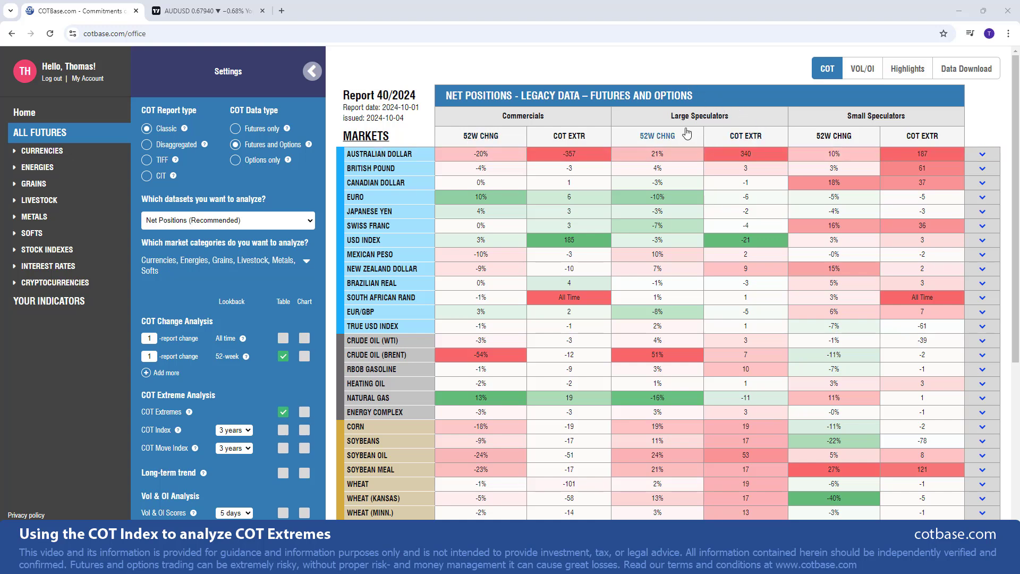
# Sort markets by large speculators' COT extreme and select the Gold row near the bottom.
pyautogui.click(773, 142)
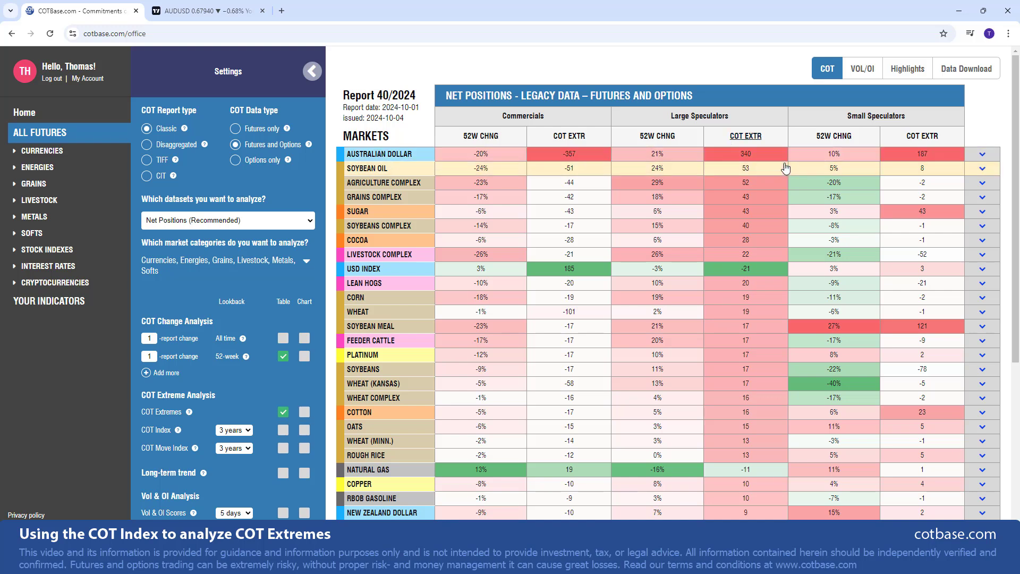
pyautogui.click(754, 162)
pyautogui.scroll(-2, 767, 194)
pyautogui.scroll(-2, 766, 193)
pyautogui.scroll(-1, 766, 195)
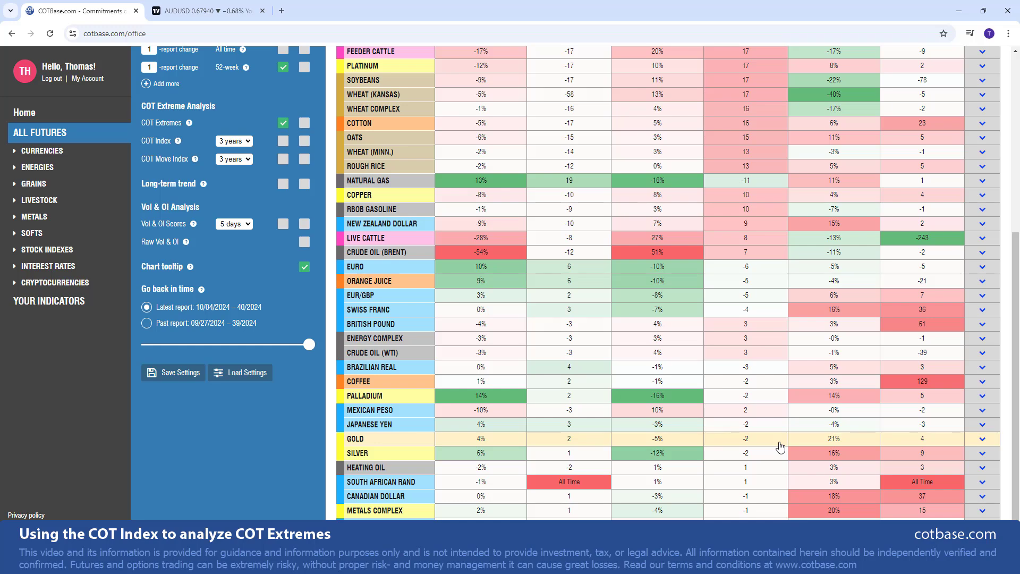
# Expand Gold's net positions chart and view it at 5Y, then back at 3Y.
pyautogui.click(779, 443)
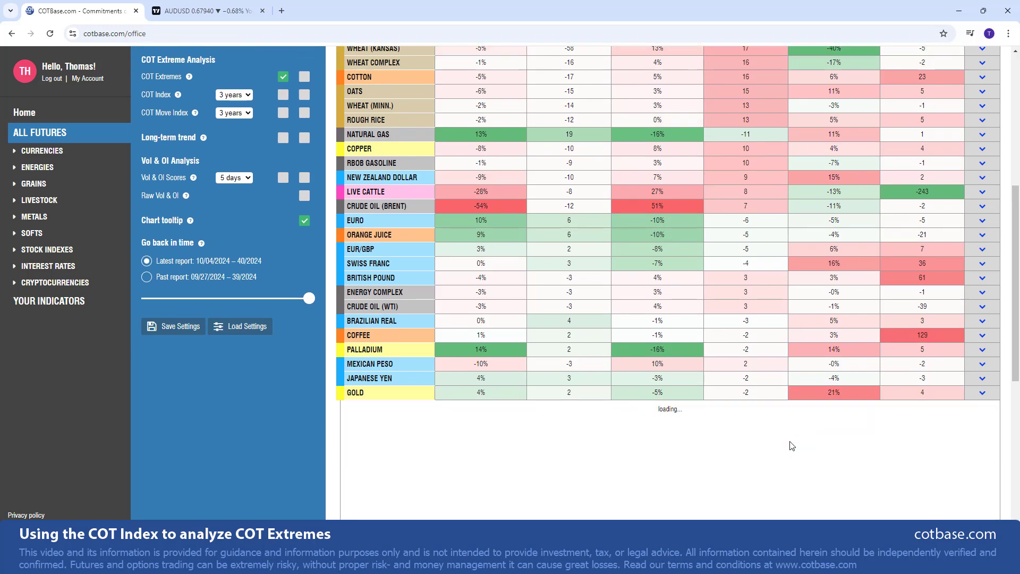
pyautogui.scroll(-2, 792, 443)
pyautogui.scroll(-3, 794, 438)
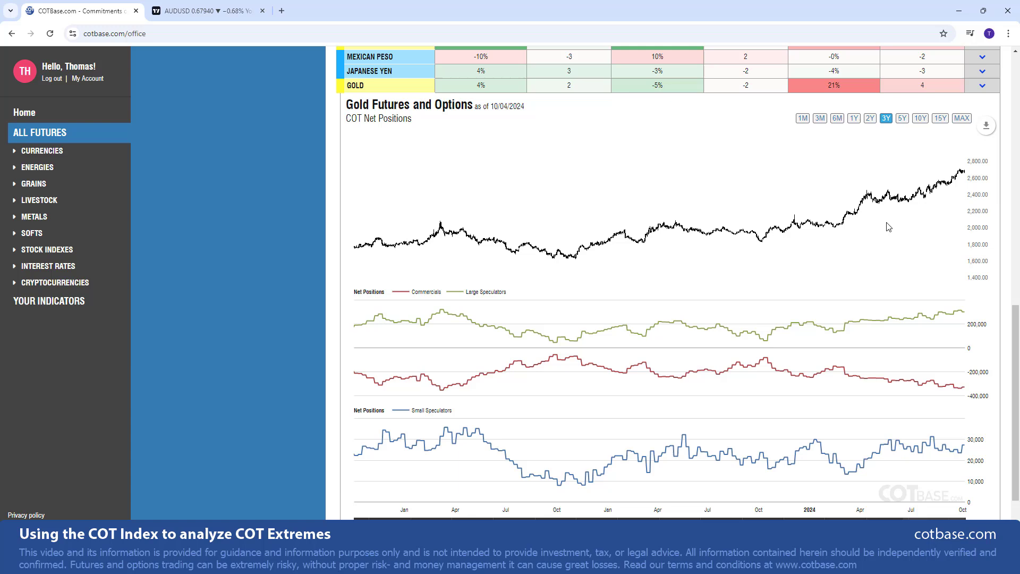
pyautogui.click(902, 119)
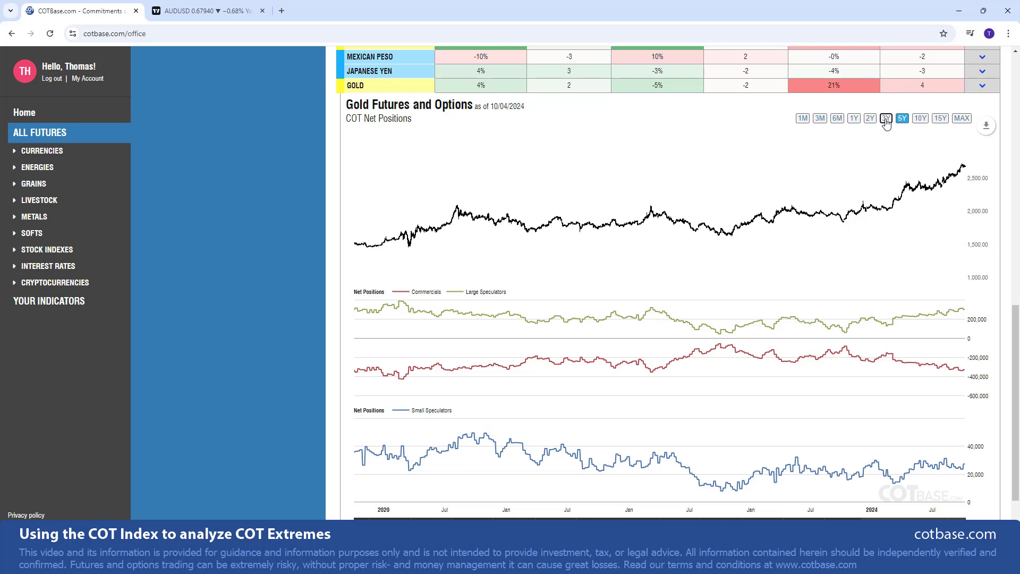
pyautogui.click(887, 119)
pyautogui.scroll(2, 546, 262)
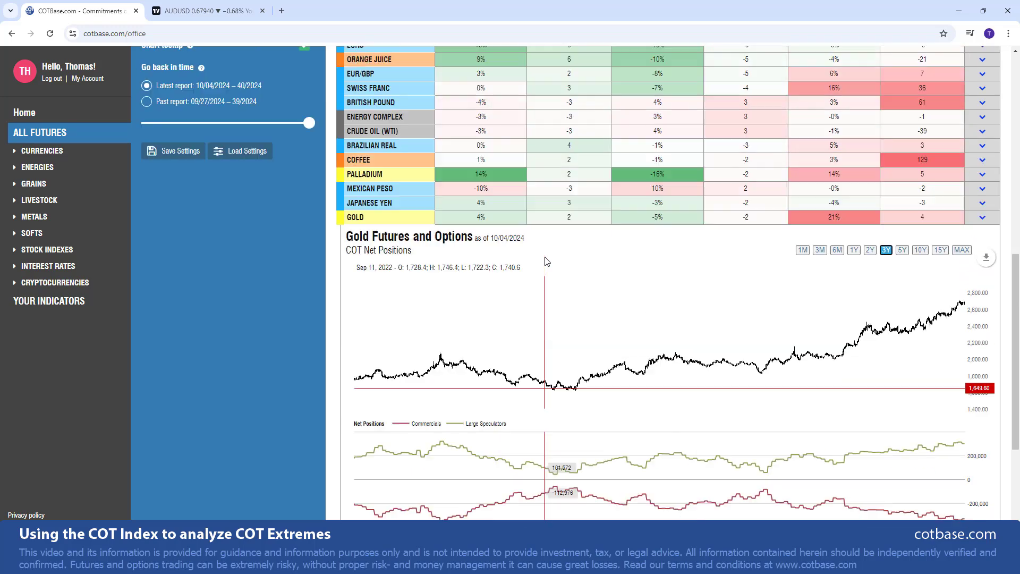
pyautogui.scroll(3, 546, 262)
pyautogui.scroll(2, 393, 293)
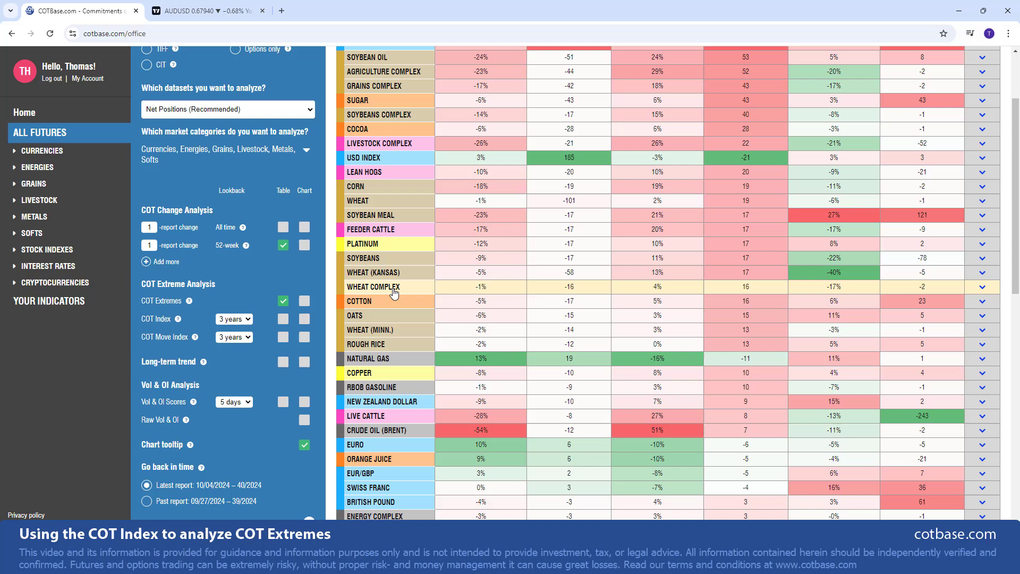
pyautogui.scroll(-1, 269, 300)
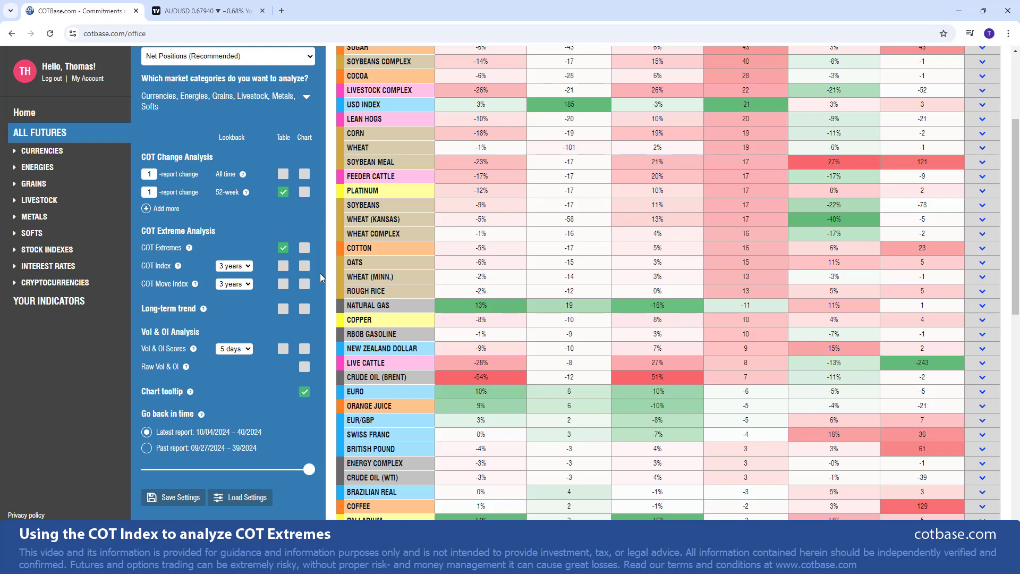
# Enable the COT Index Table and COT Index Chart options under COT Extreme Analysis.
pyautogui.click(284, 266)
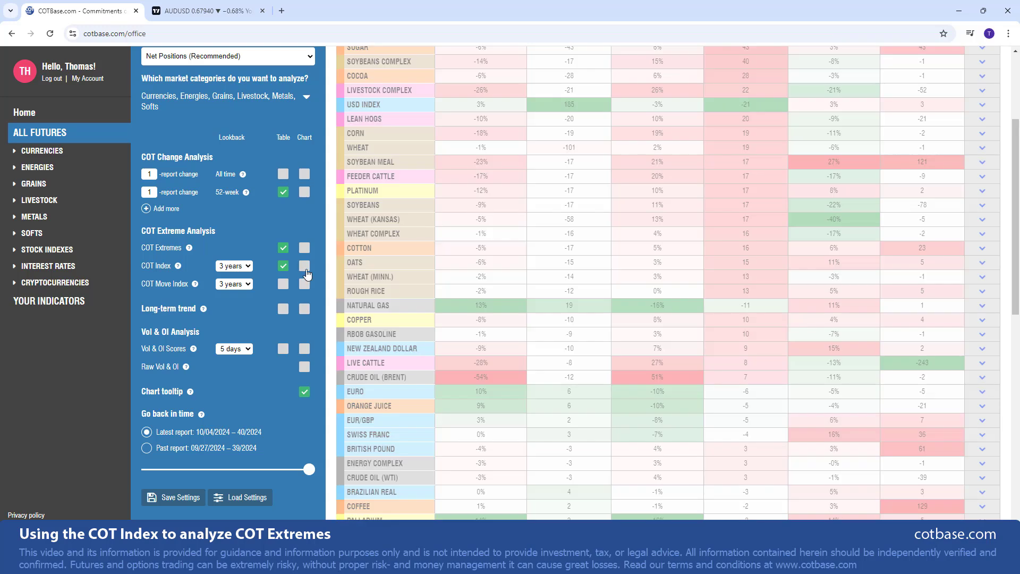
pyautogui.click(306, 269)
pyautogui.scroll(2, 368, 293)
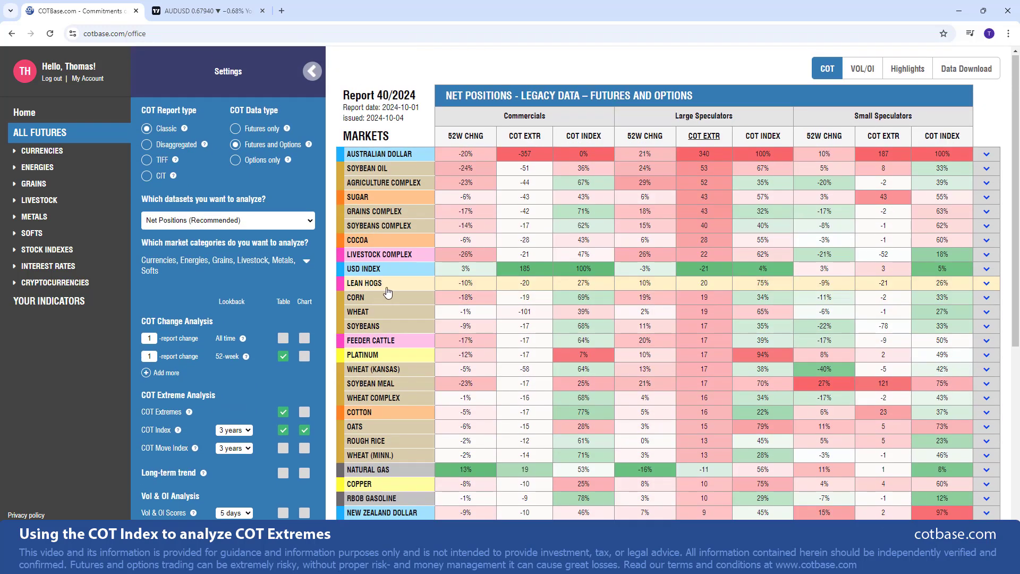
# Collapse Settings and rank markets by large speculators' COT Index, highest first.
pyautogui.click(312, 55)
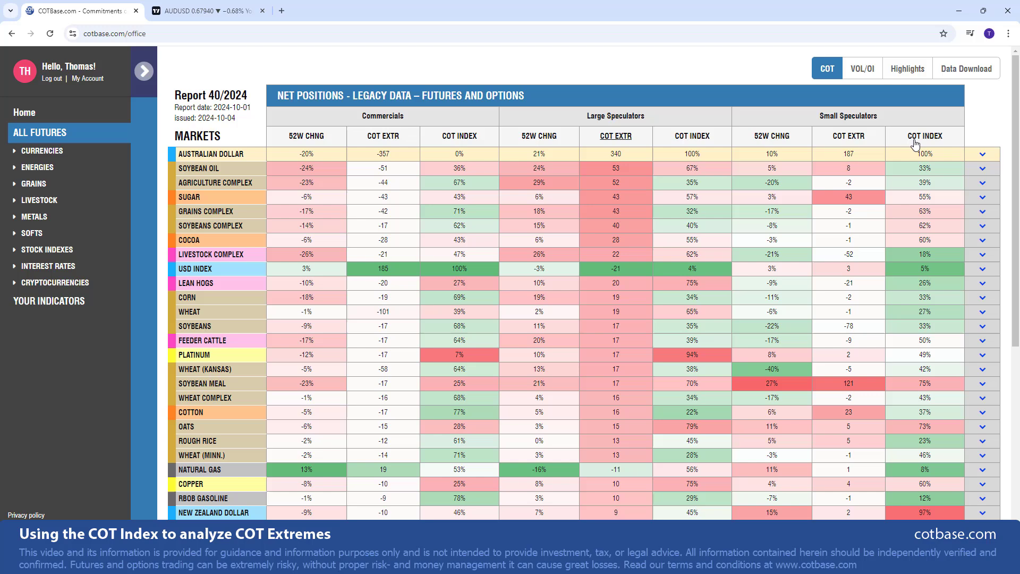
pyautogui.click(713, 137)
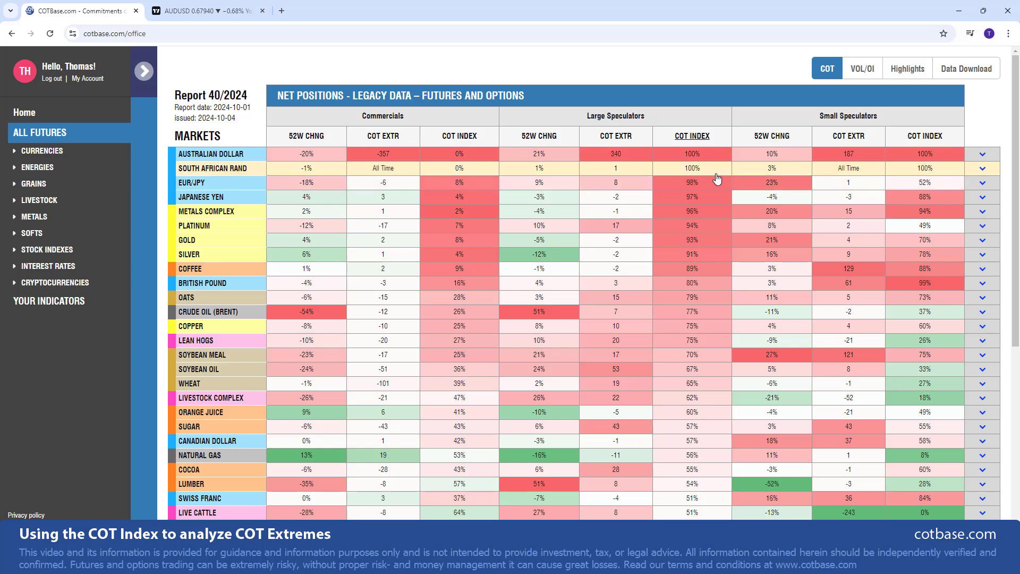
pyautogui.click(640, 141)
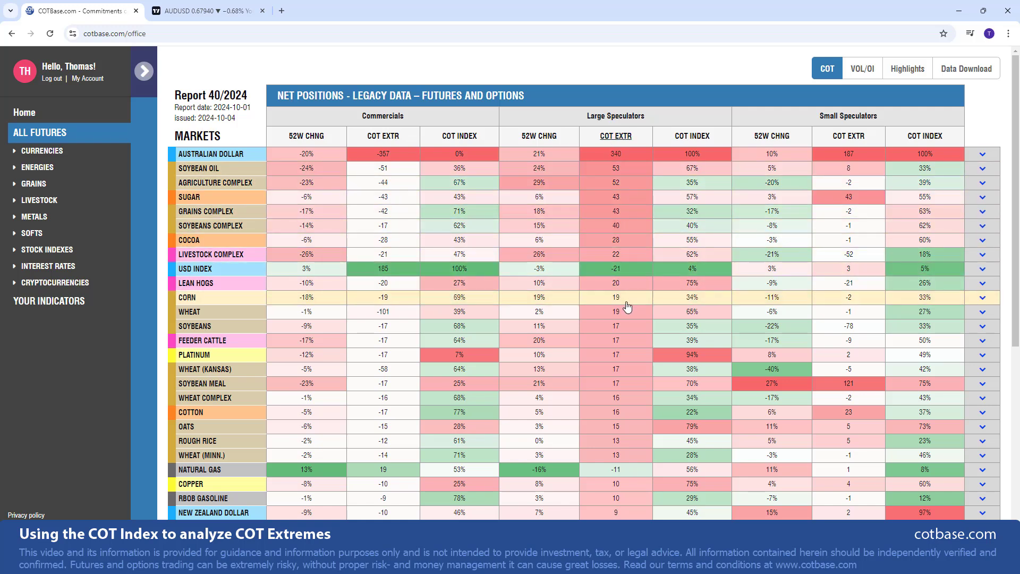
pyautogui.click(678, 136)
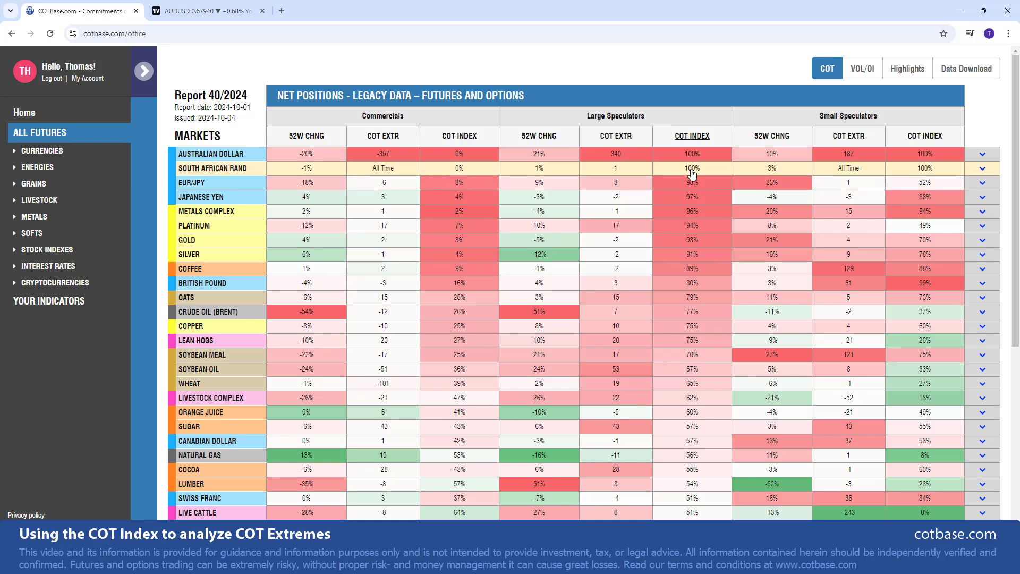
# Expand Gold's chart, keep the COT Index lookback at 3 years, and collapse Settings.
pyautogui.click(695, 245)
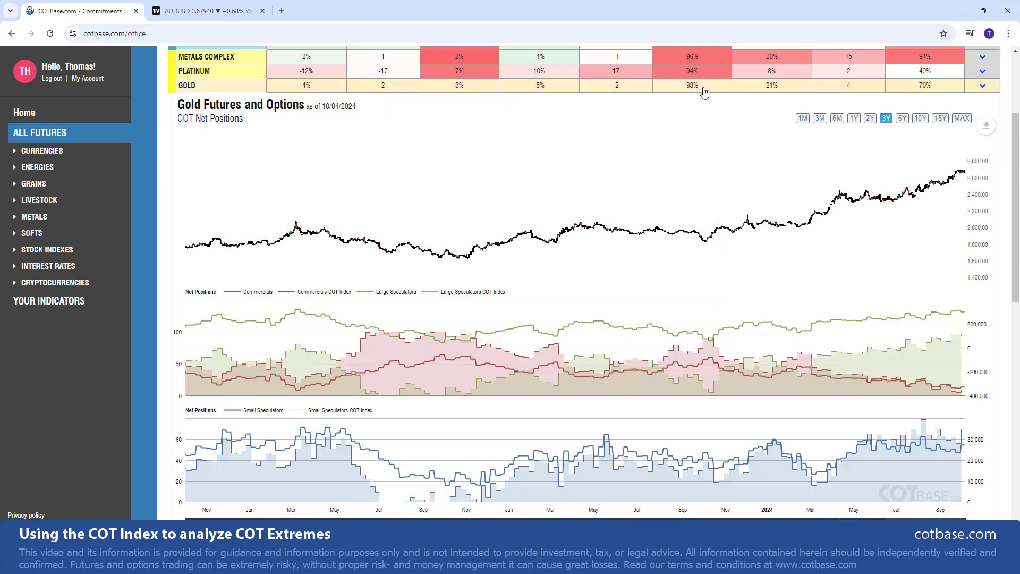
pyautogui.scroll(2, 368, 184)
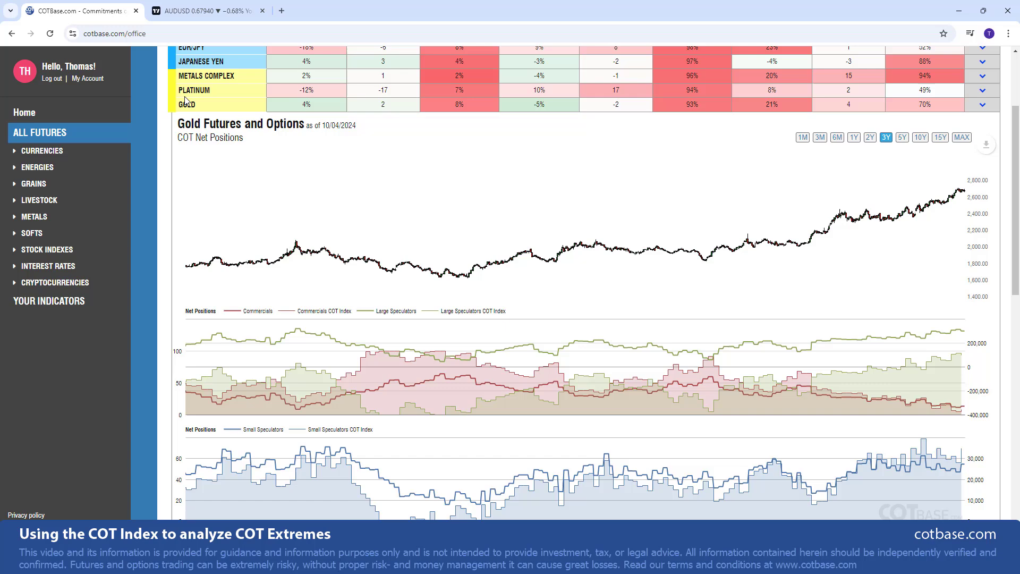
pyautogui.click(144, 70)
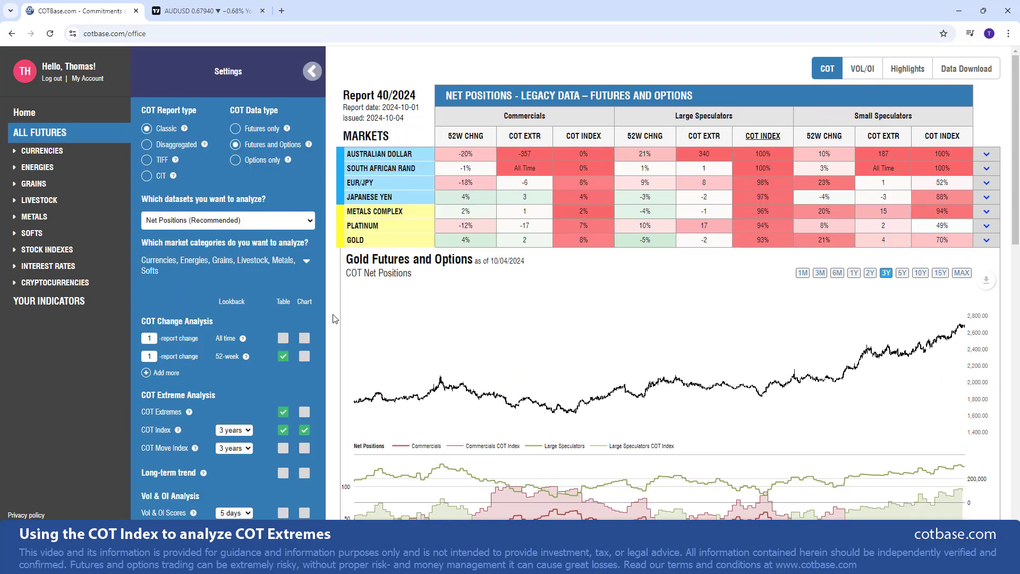
pyautogui.scroll(-1, 297, 361)
pyautogui.scroll(-1, 298, 360)
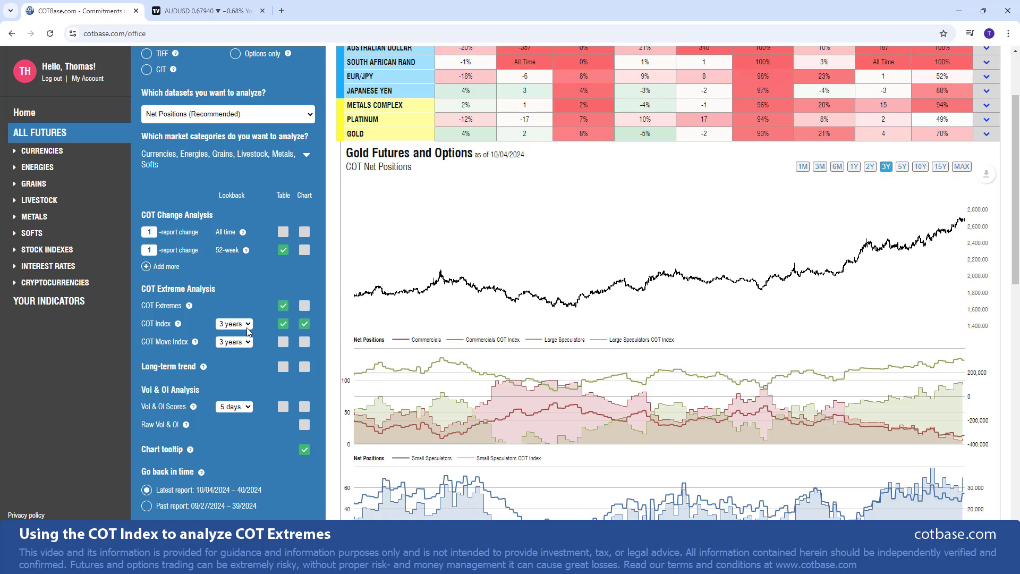
pyautogui.click(247, 332)
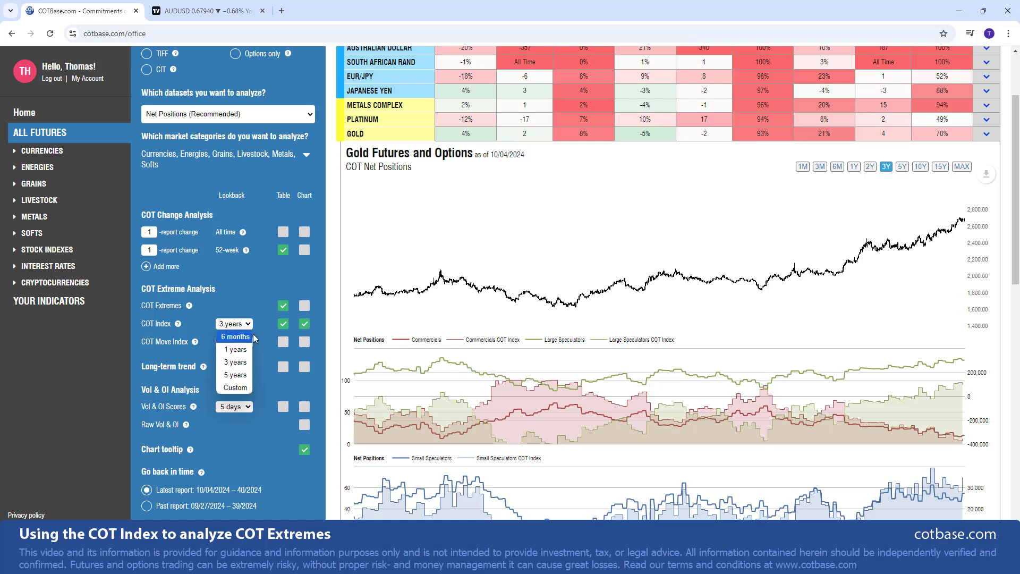
pyautogui.click(258, 302)
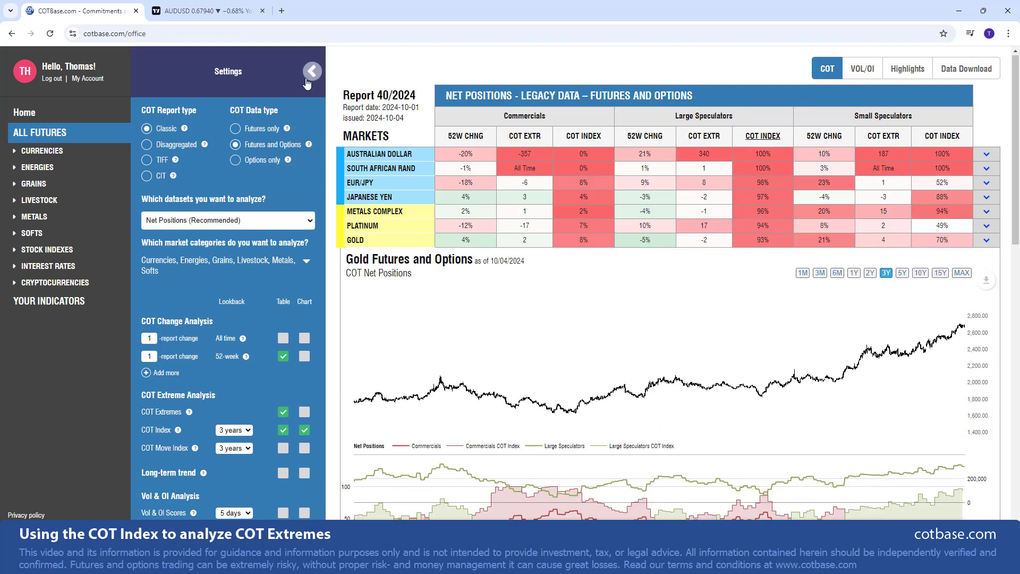
pyautogui.click(313, 70)
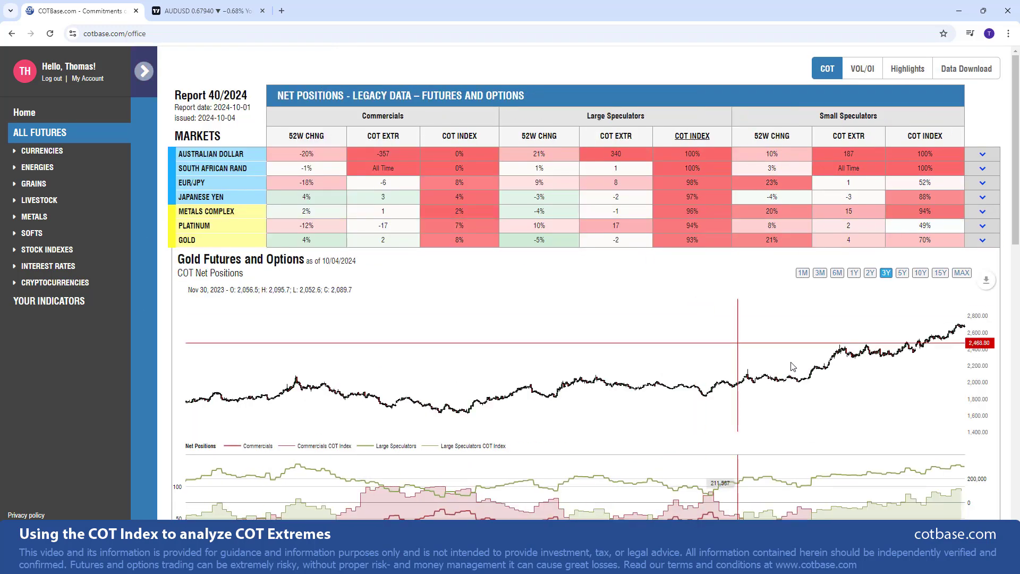
pyautogui.scroll(-1, 791, 367)
pyautogui.scroll(-1, 813, 375)
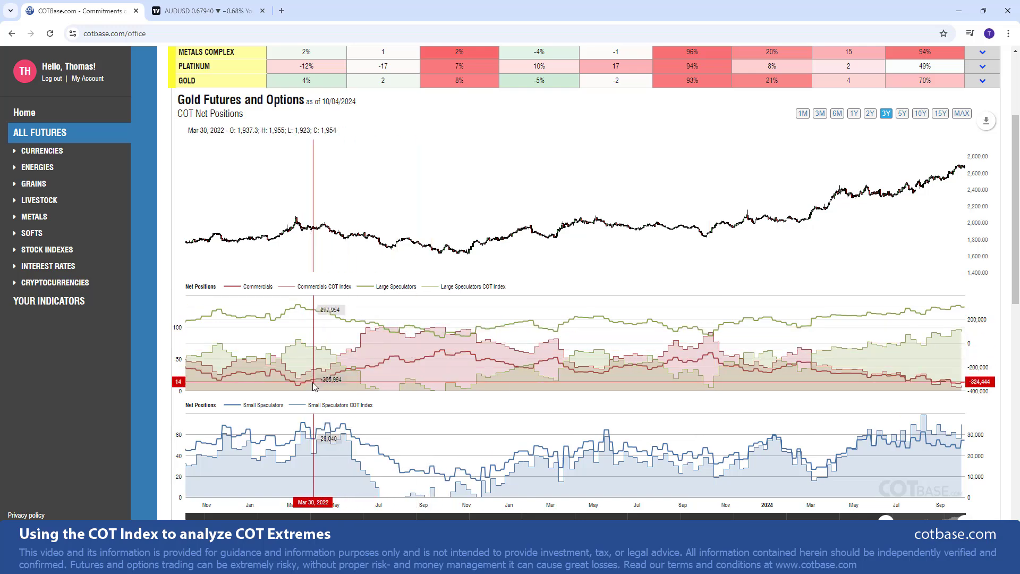
# Toggle off the Commercials legend entry on Gold's chart.
pyautogui.click(263, 290)
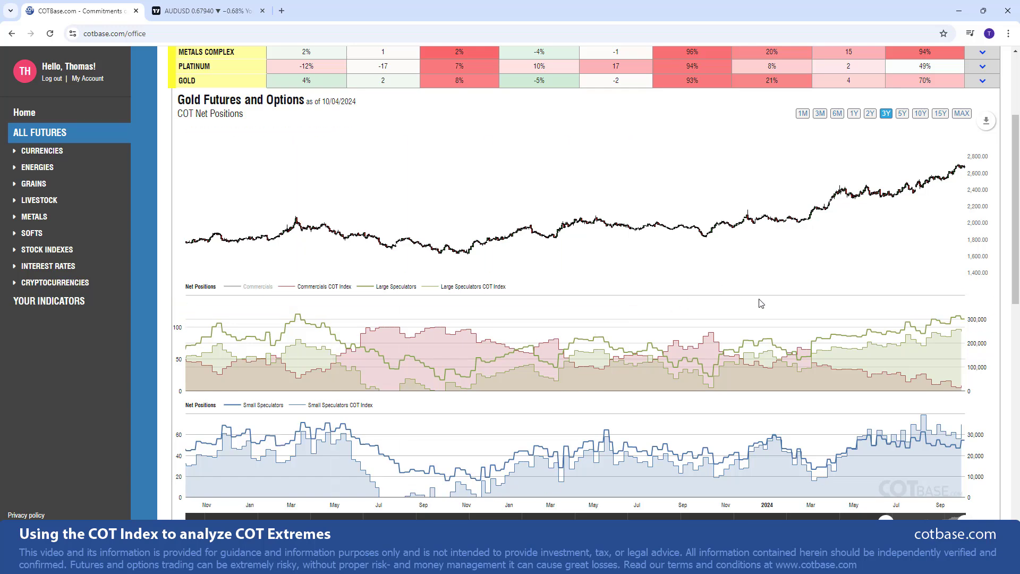
pyautogui.moveTo(798, 231)
pyautogui.scroll(3, 796, 247)
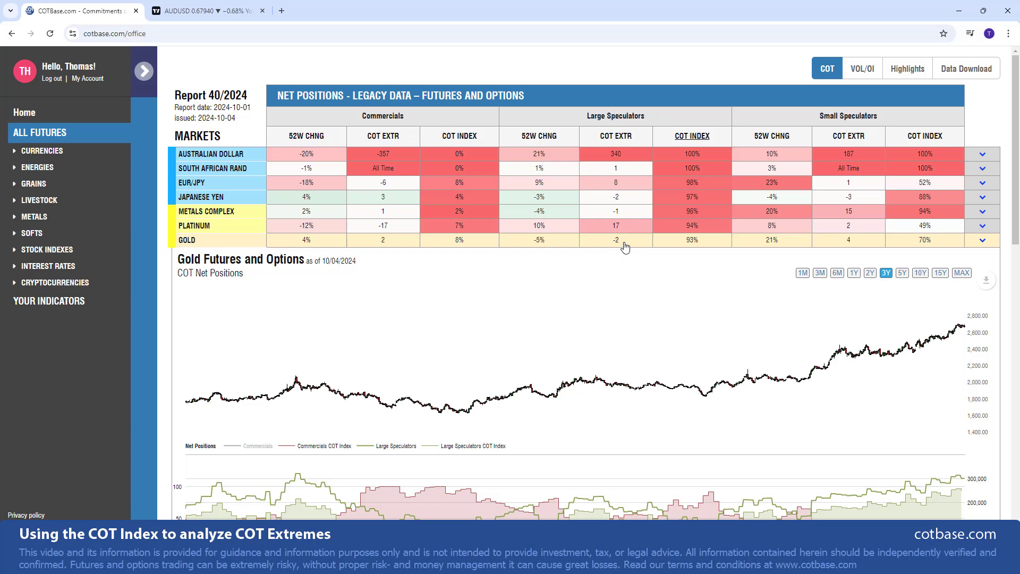
pyautogui.scroll(-1, 626, 247)
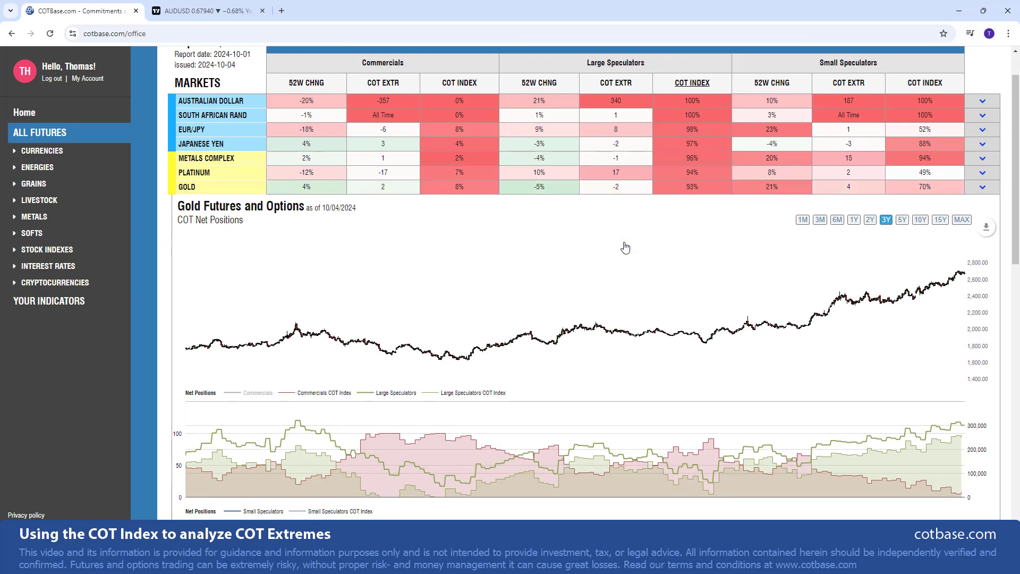
pyautogui.scroll(-1, 940, 402)
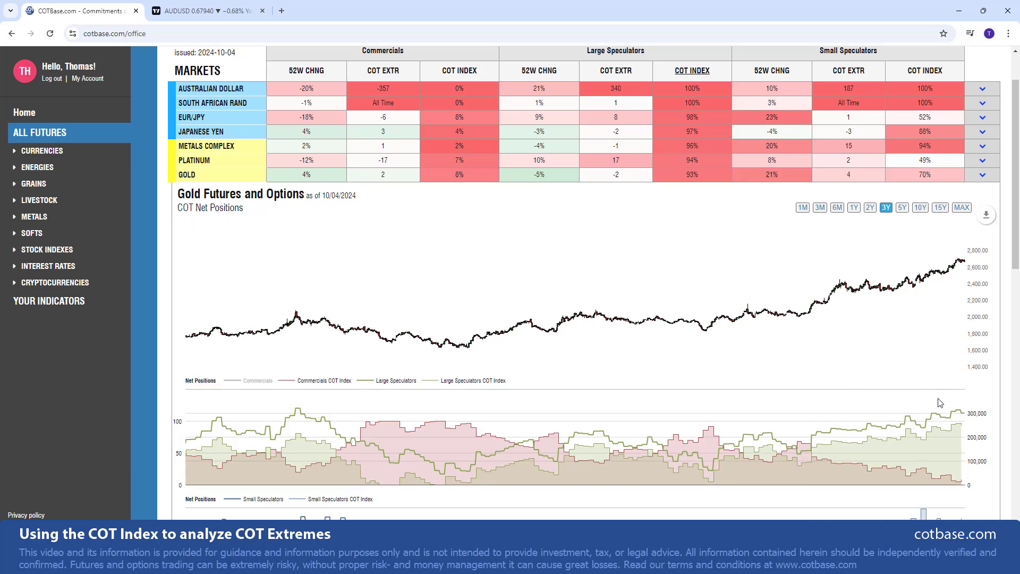
pyautogui.scroll(-1, 938, 400)
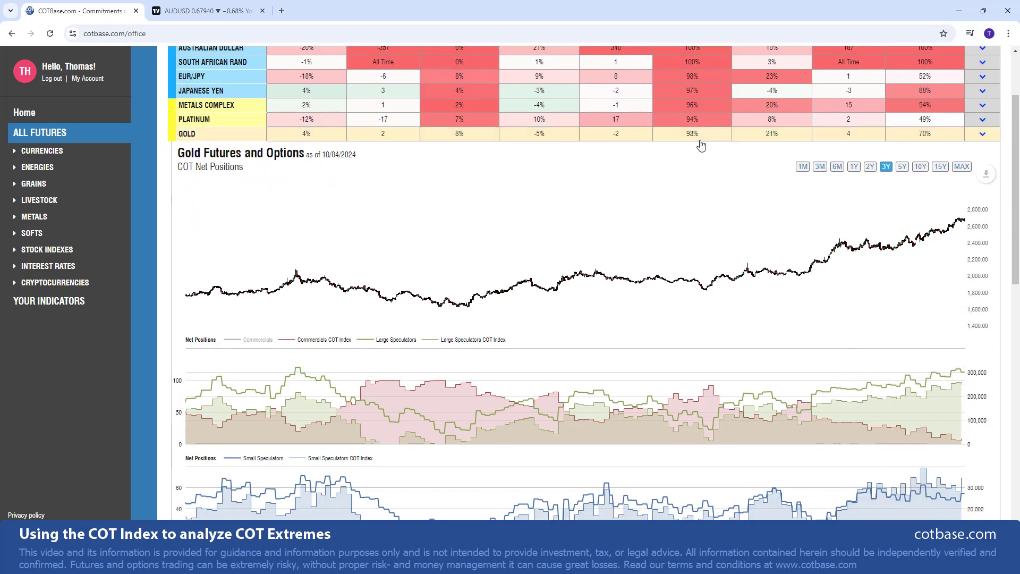
pyautogui.moveTo(298, 369)
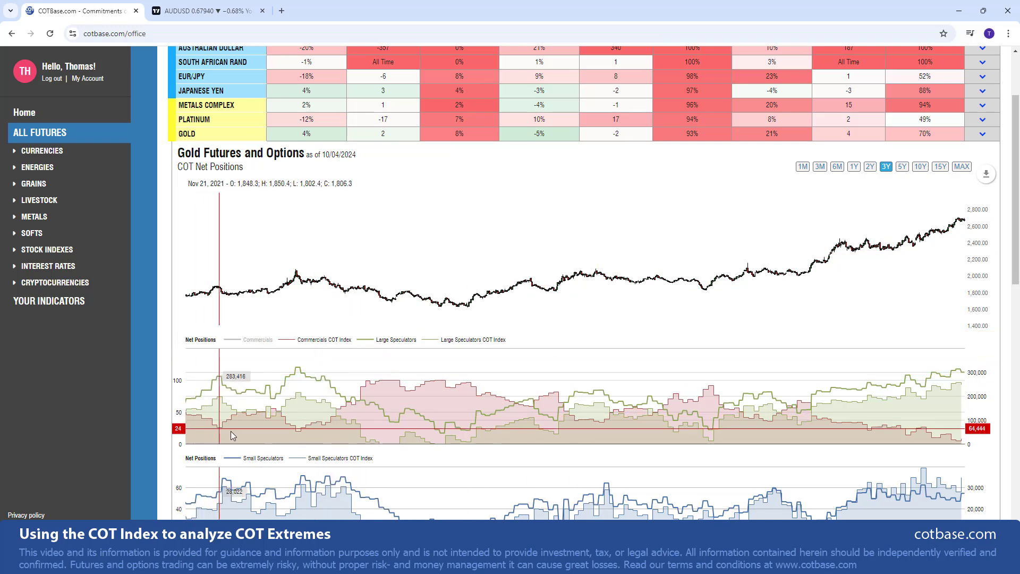
pyautogui.moveTo(297, 413)
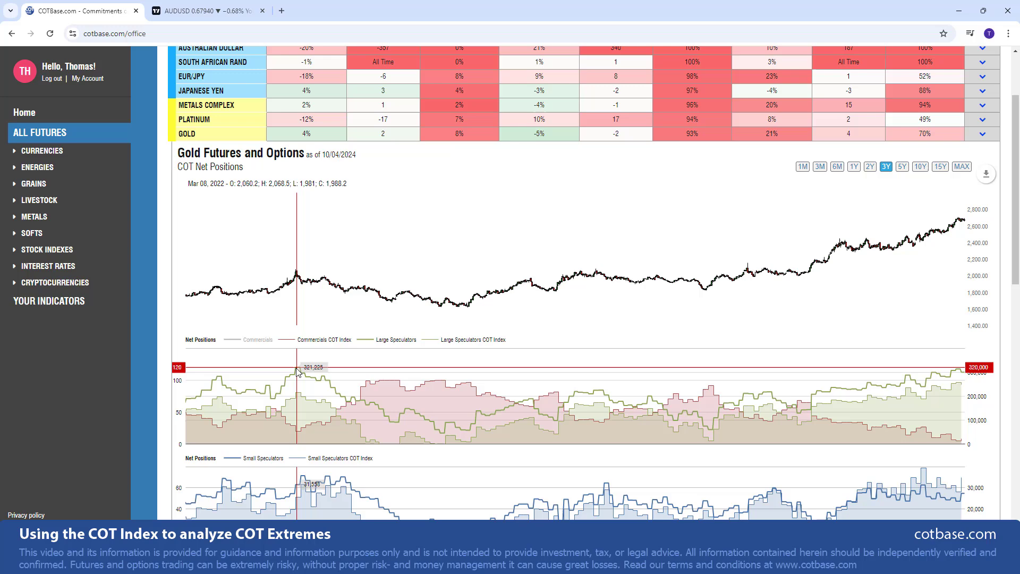
pyautogui.scroll(-2, 298, 371)
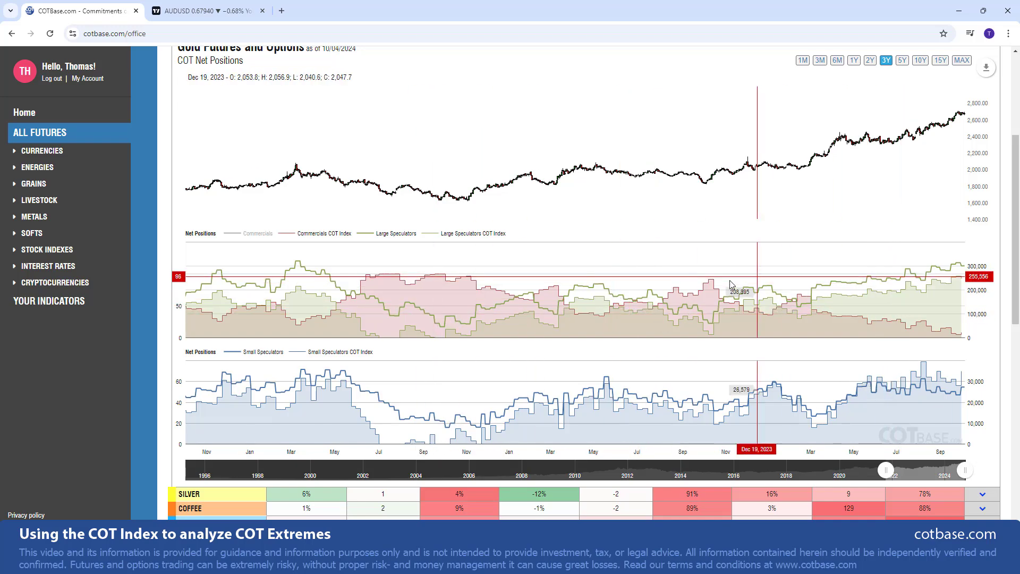
# Toggle off the Large Speculators and Small Speculators legend entries on Gold's chart.
pyautogui.click(389, 236)
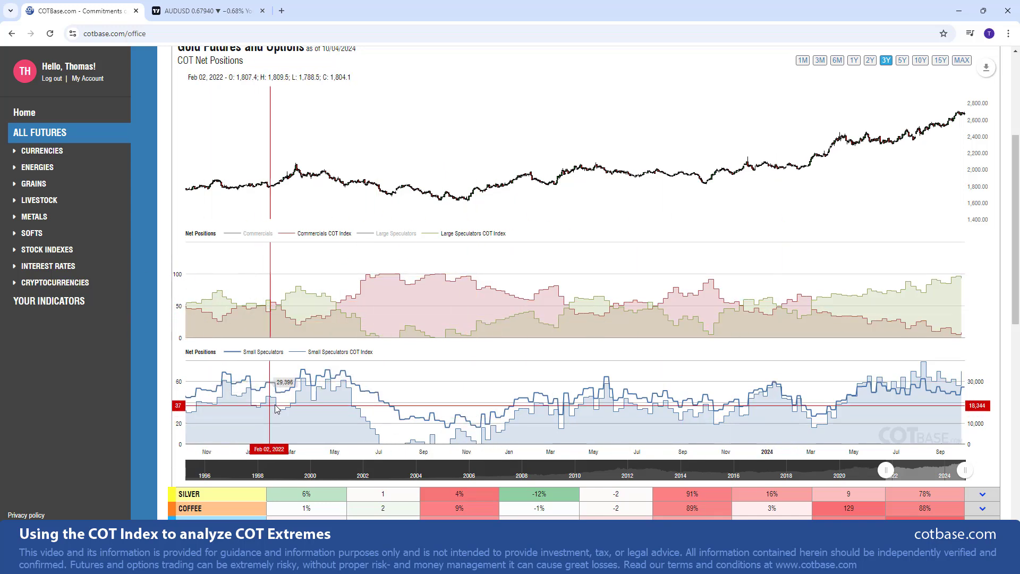
pyautogui.click(246, 352)
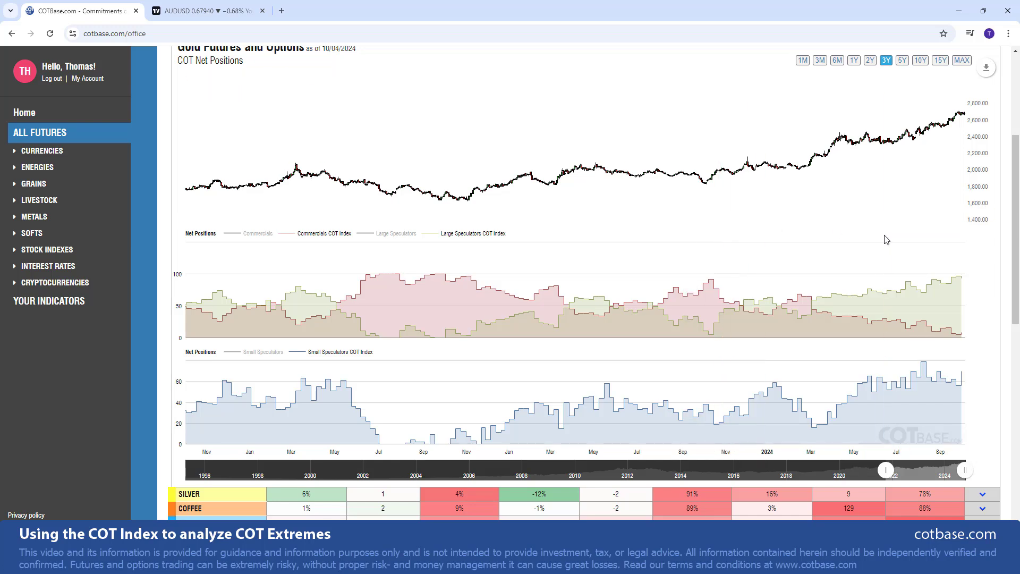
pyautogui.scroll(1, 885, 239)
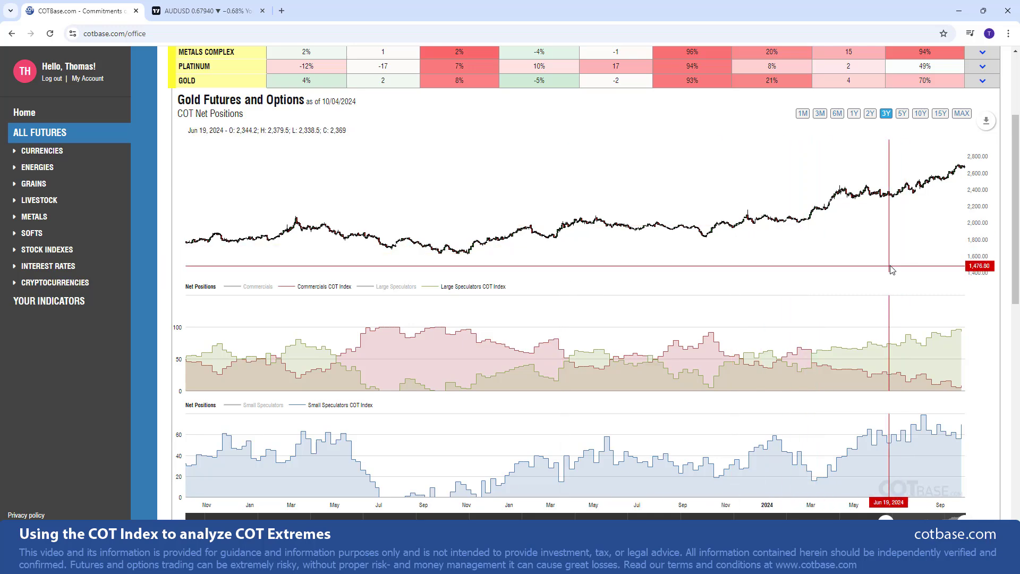
pyautogui.scroll(1, 622, 263)
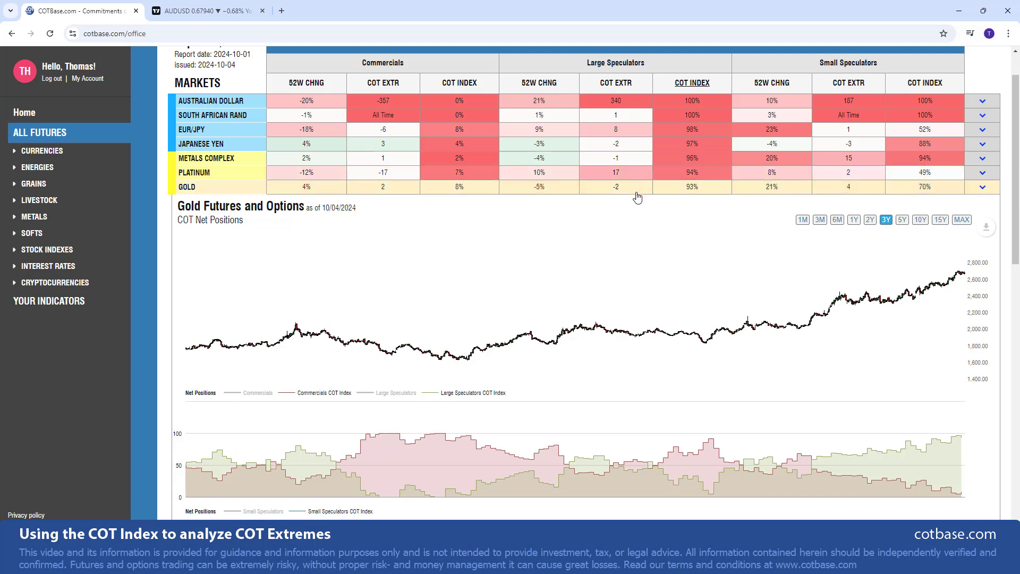
pyautogui.scroll(1, 654, 259)
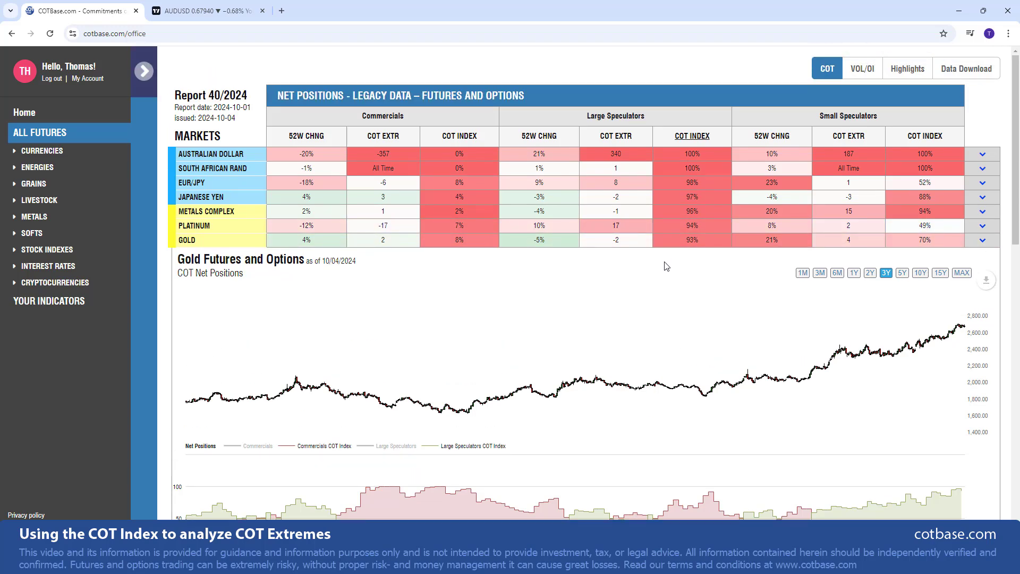
pyautogui.scroll(-2, 678, 330)
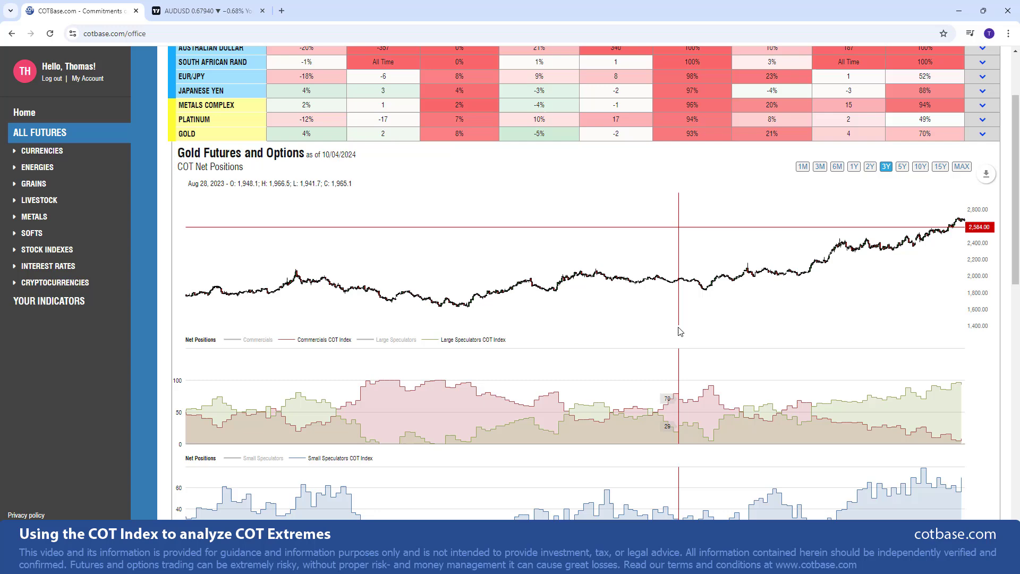
pyautogui.scroll(2, 583, 243)
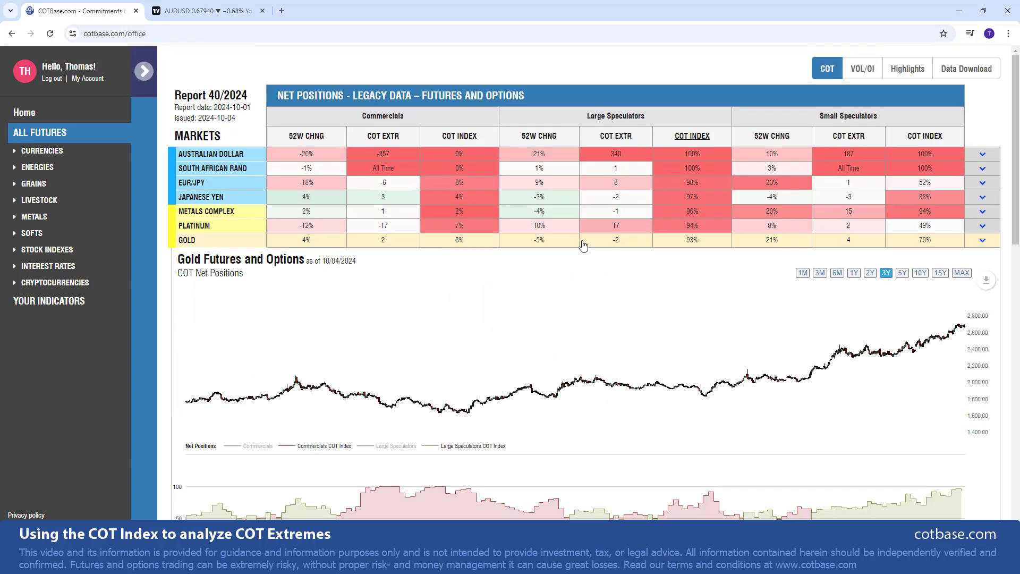